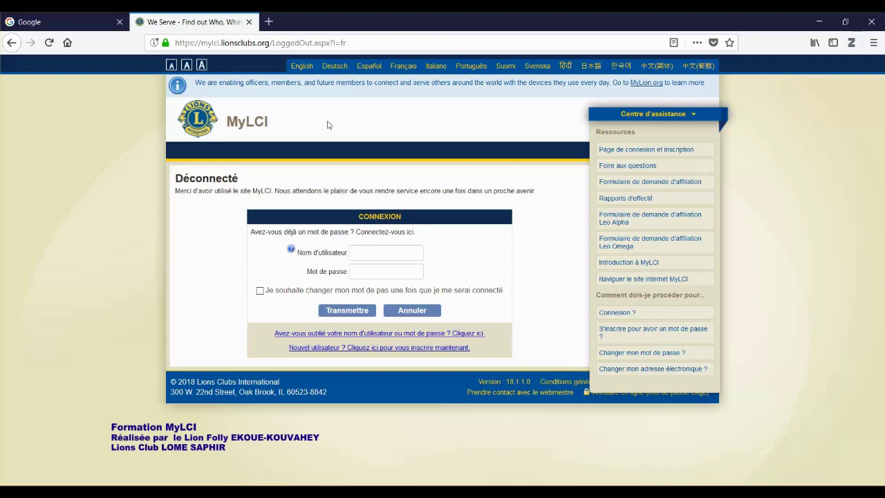
Sign in to MyLCI with the saved second username and its stored account password
{"action": "left_click", "coordinate": [374, 253]}
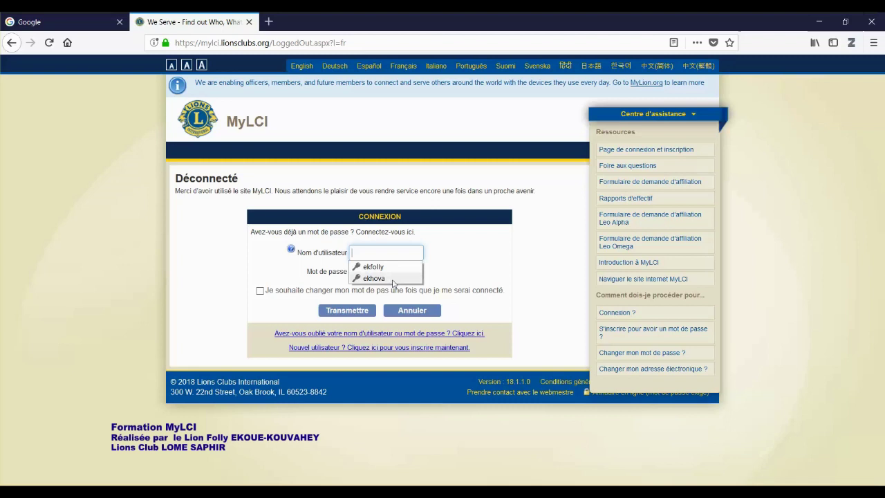
{"action": "left_click", "coordinate": [373, 277]}
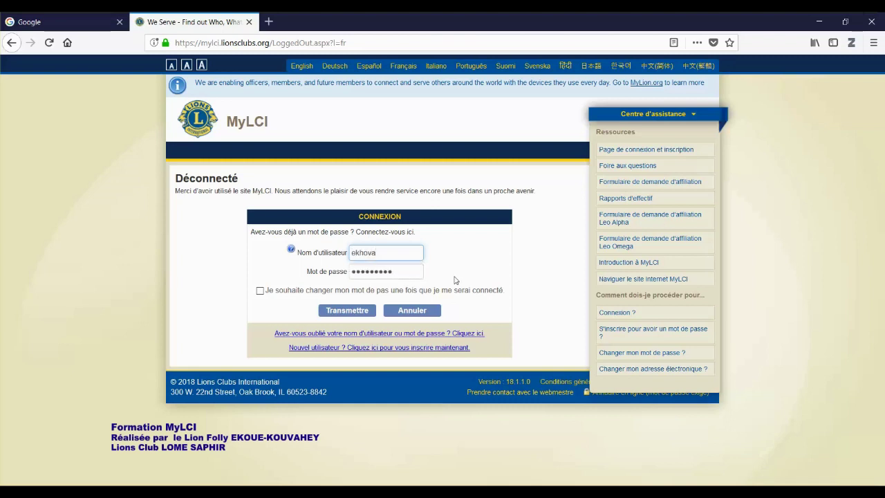
{"action": "left_click", "coordinate": [381, 312]}
{"action": "left_click", "coordinate": [357, 313]}
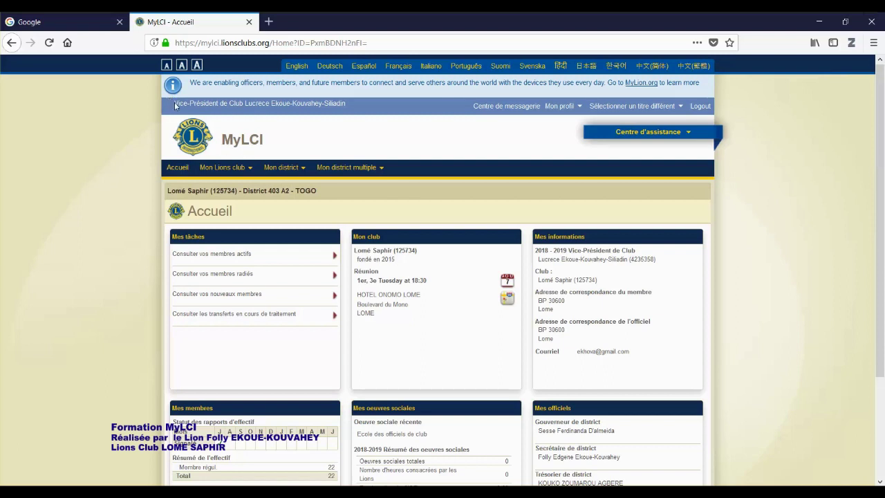
Check the account's current title, then switch it to Lomé Saphir Secrétaire de club
{"action": "left_click_drag", "start_coordinate": [174, 103], "coordinate": [242, 103]}
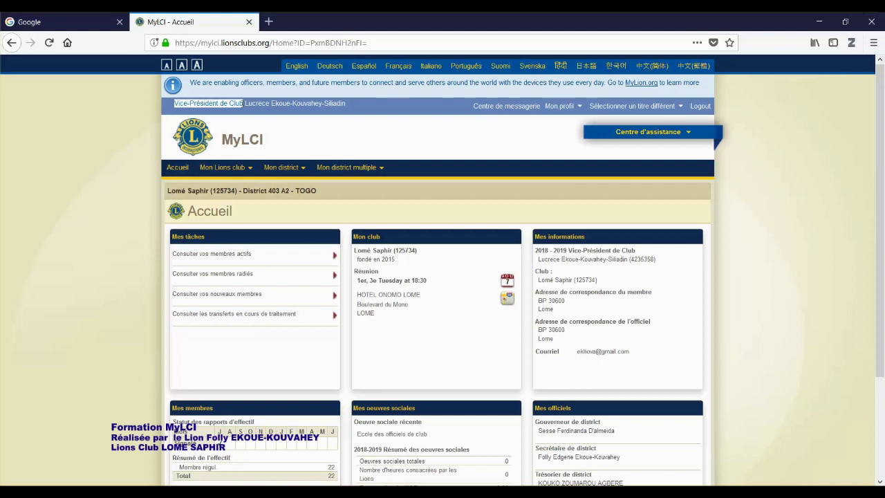
{"action": "left_click", "coordinate": [244, 103]}
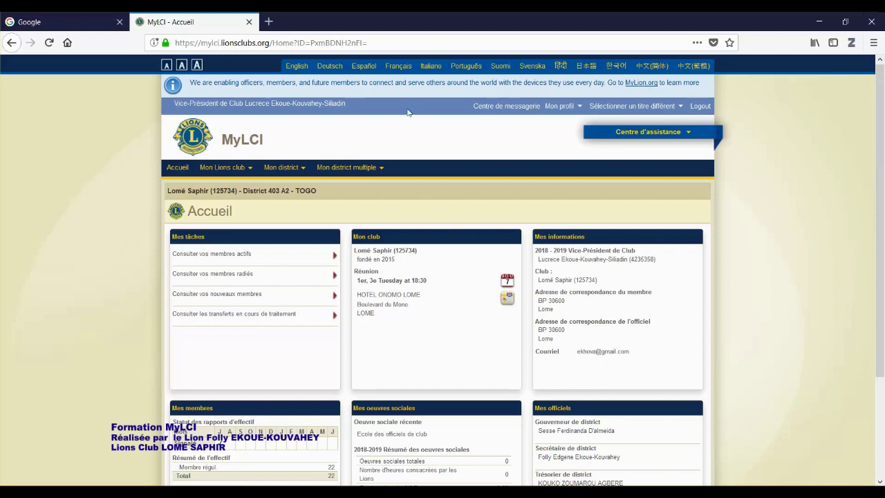
{"action": "left_click", "coordinate": [681, 109]}
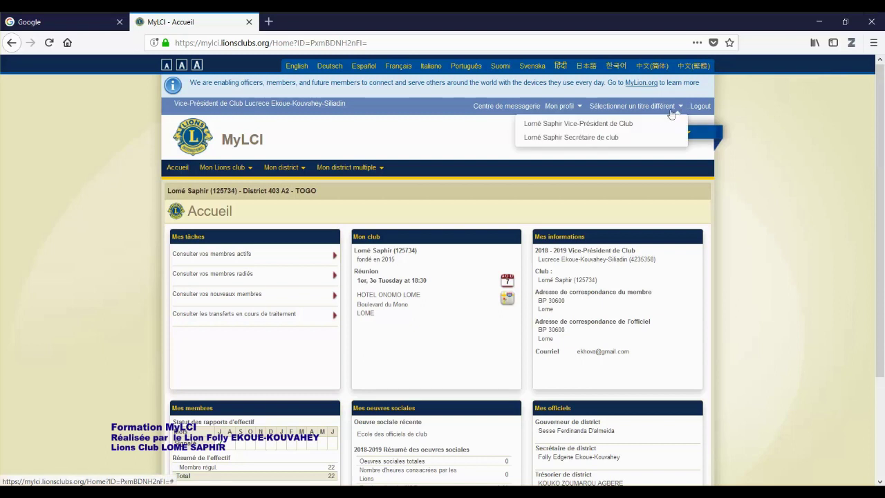
{"action": "left_click", "coordinate": [618, 138]}
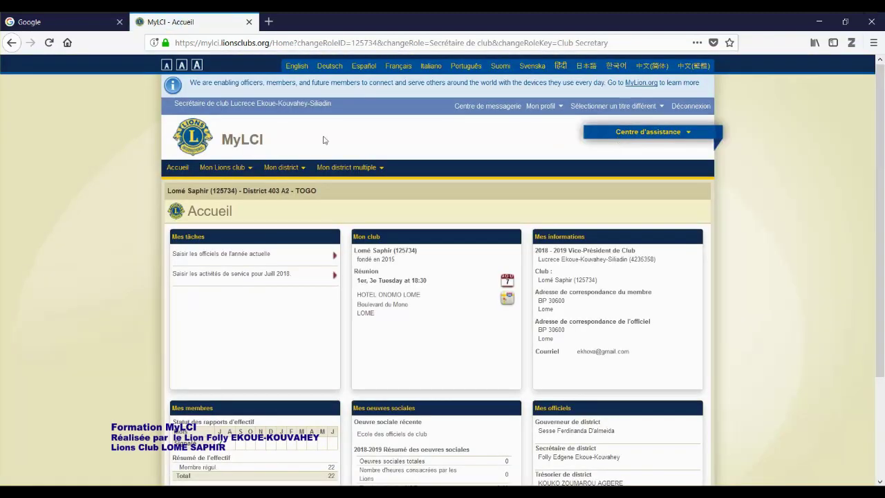
{"action": "left_click_drag", "start_coordinate": [172, 103], "coordinate": [229, 103]}
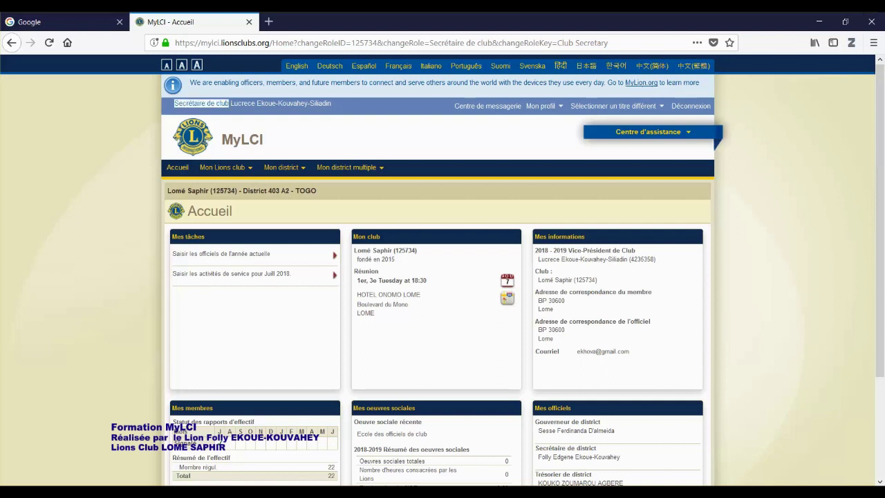
{"action": "left_click", "coordinate": [307, 150]}
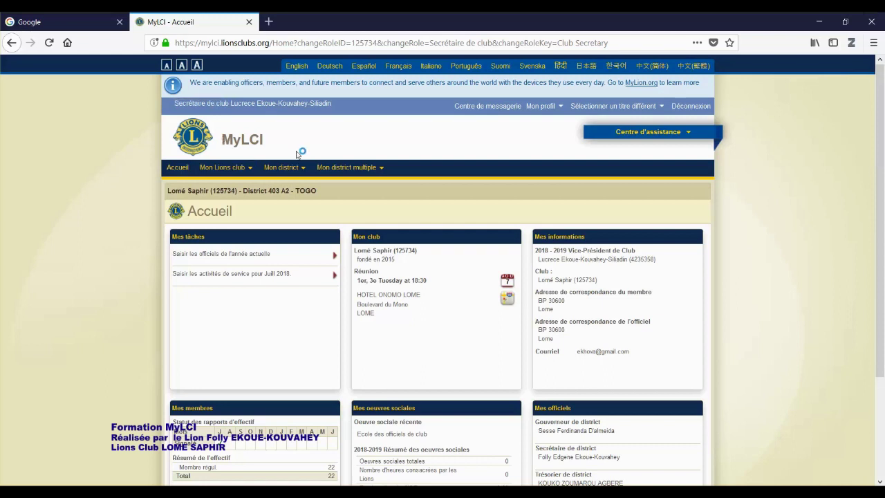
Open the Lions club's Oeuvres sociales page and start adding a new activity
{"action": "left_click", "coordinate": [251, 171]}
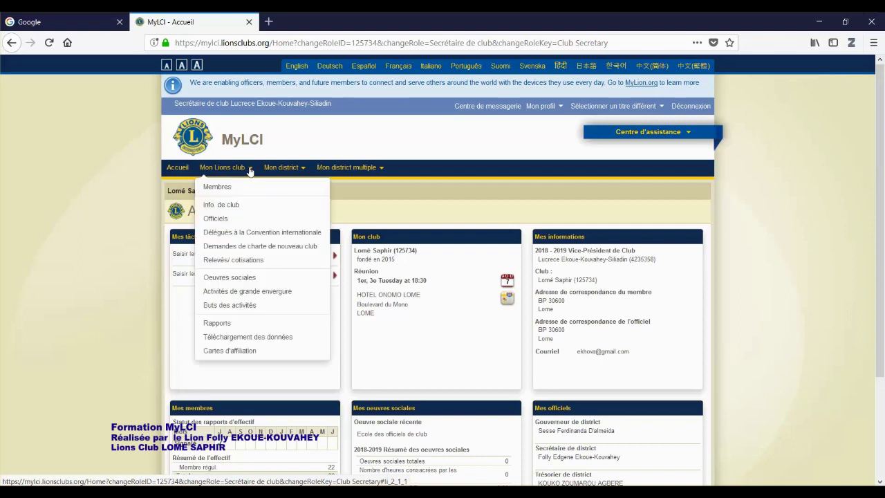
{"action": "left_click", "coordinate": [266, 280]}
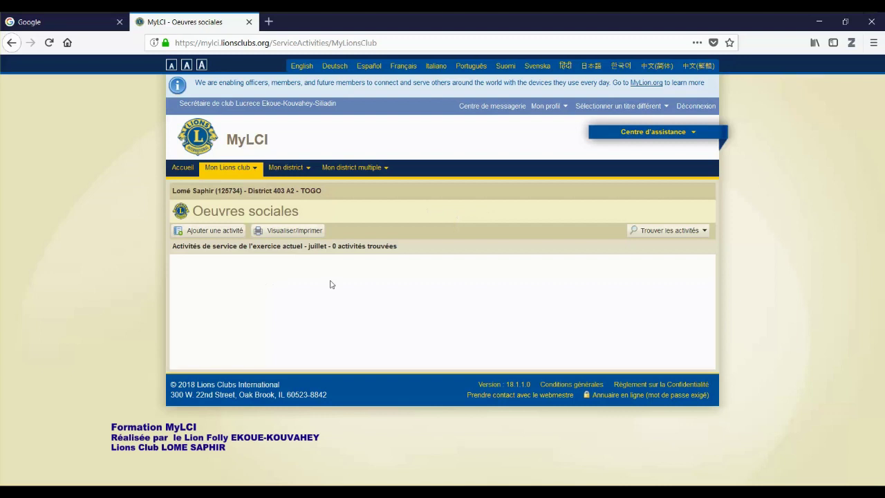
{"action": "left_click", "coordinate": [222, 237]}
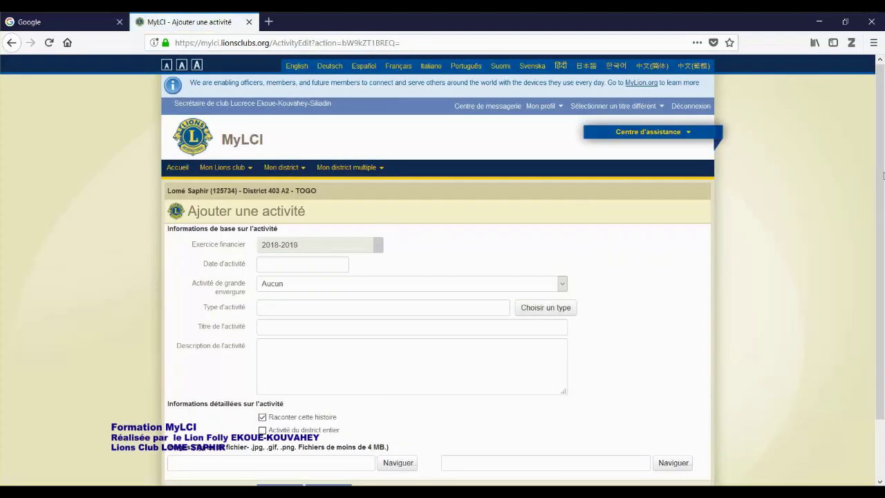
Set the activity date to 08/07/2018 and the activity type to "Manifestation / Campagne de collecte de fonds"
{"action": "scroll", "coordinate": [883, 177], "scroll_direction": "down", "scroll_amount": 2}
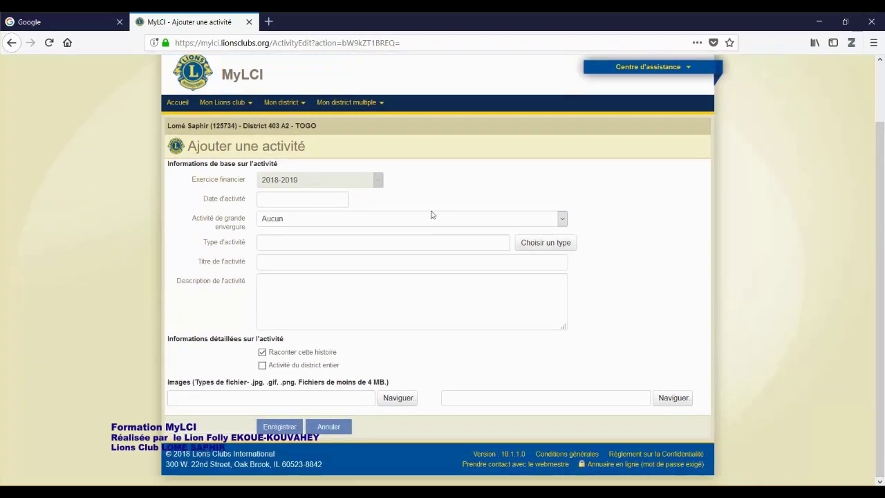
{"action": "left_click", "coordinate": [300, 199]}
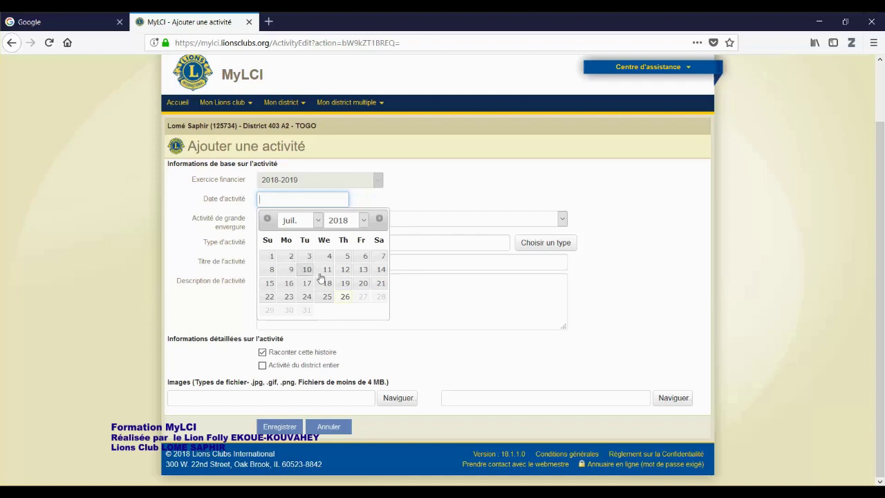
{"action": "left_click", "coordinate": [270, 270]}
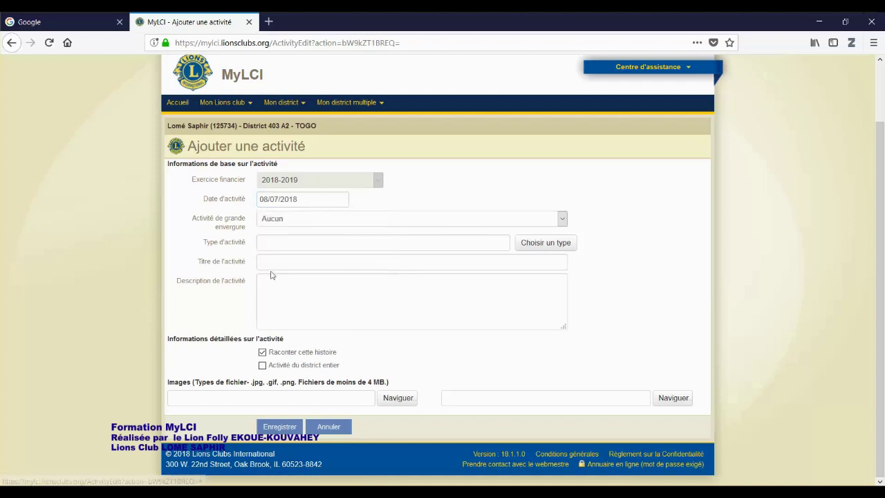
{"action": "left_click", "coordinate": [551, 246]}
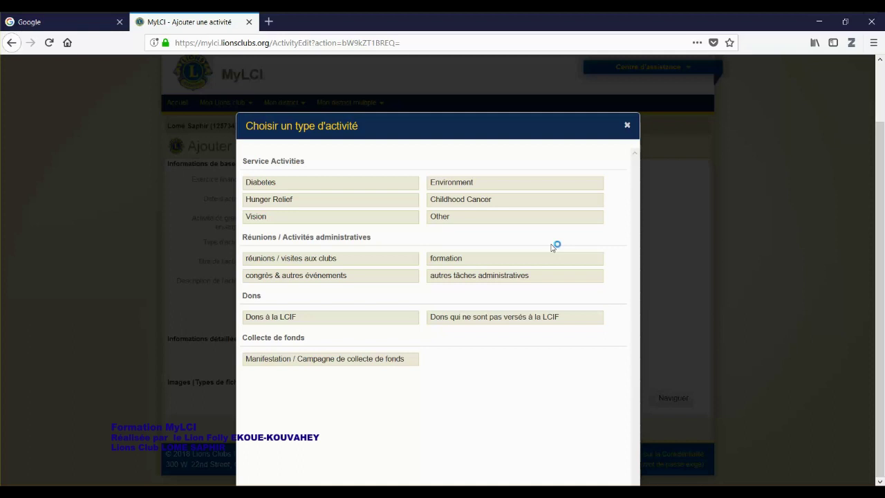
{"action": "left_click", "coordinate": [381, 365]}
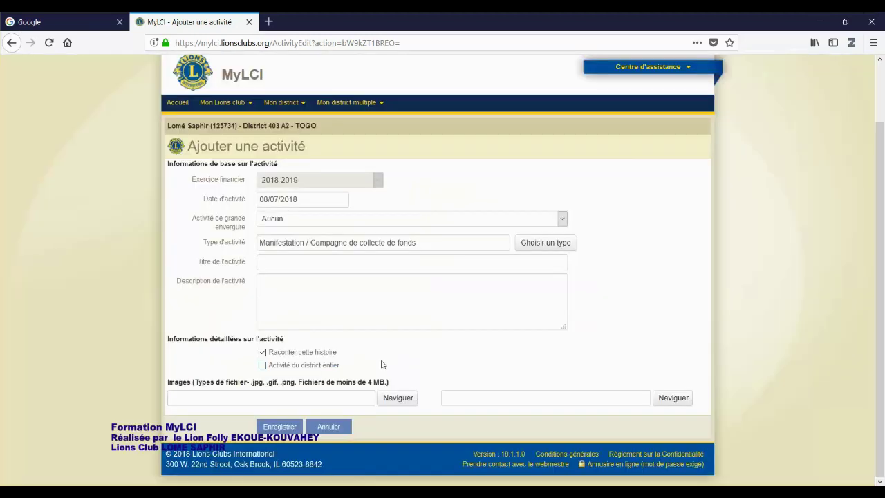
Enter the activity title "SOIREE DE COLLECTE DE FONDS AU NIGHT CLUB ORIENT"
{"action": "left_click", "coordinate": [311, 266]}
{"action": "type", "text": "S"}
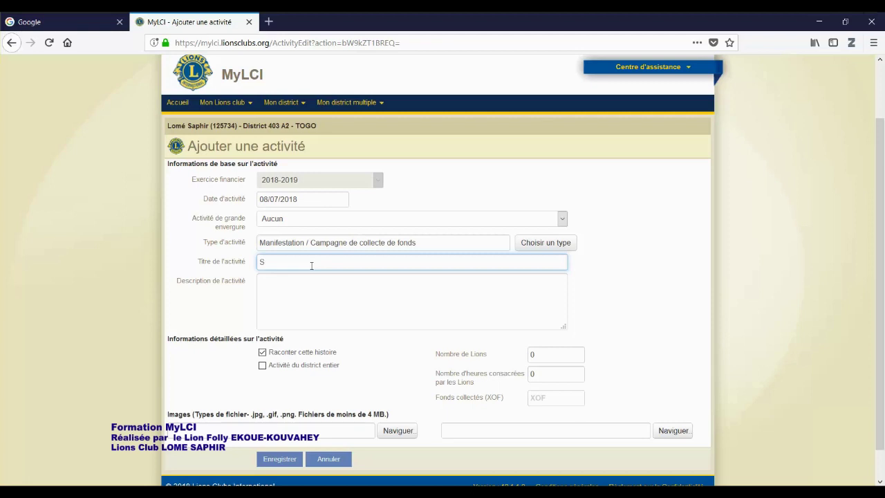
{"action": "type", "text": "OIREE DE COLLECTE DE FONDS AU NIG"}
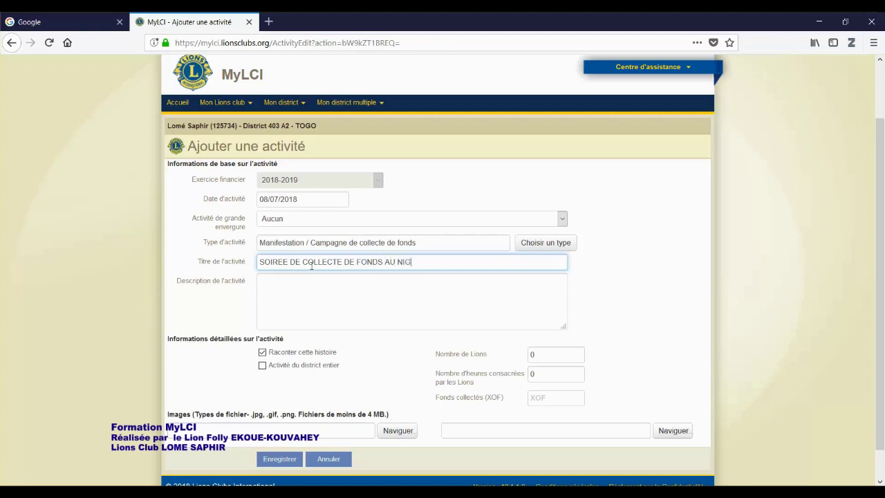
{"action": "type", "text": "HT CLUB ORIENT"}
Begin the activity description with "La soirée a réuni des lions et des non-lions autour de la thématique de la lutte contre le diabète"
{"action": "left_click", "coordinate": [309, 290]}
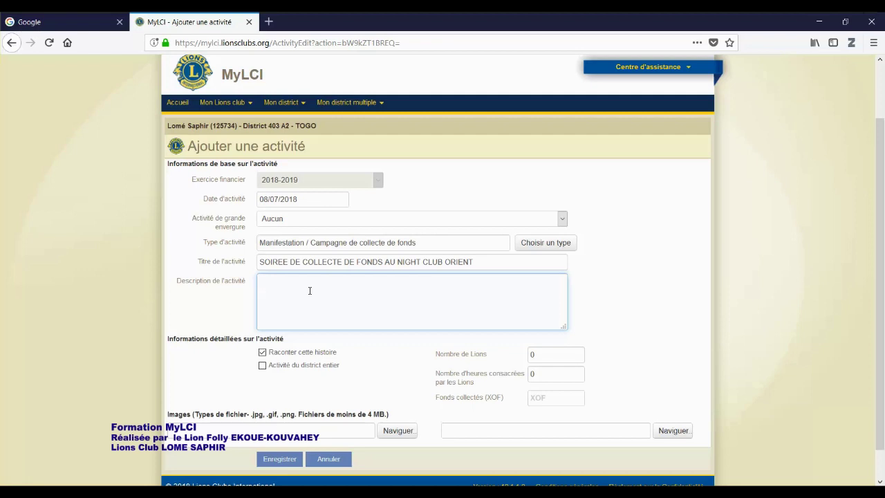
{"action": "type", "text": "La soirée a réunit"}
{"action": "key", "text": "BackSpace"}
{"action": "type", "text": "des lions et des non-lions "}
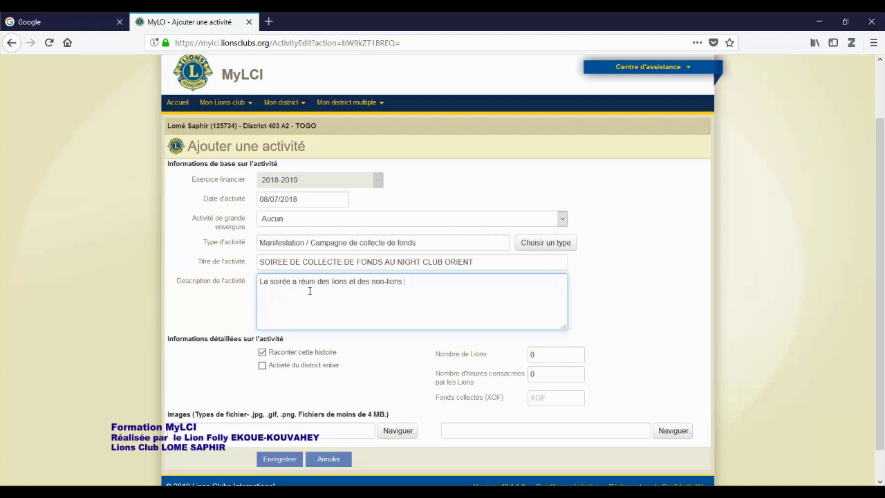
{"action": "type", "text": "aultour de la théamatique de la lutte"}
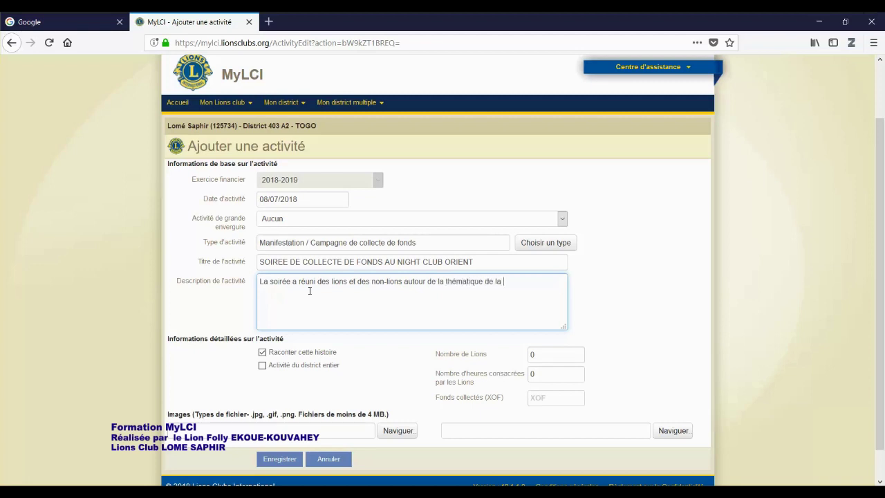
{"action": "type", "text": " contre le dia"}
{"action": "type", "text": "bète"}
Continue the description with "Au cours de la soirée, une tombola a été organisée." and add placeholder lines of dots below
{"action": "type", "text": ". Au cou"}
{"action": "type", "text": "rs de la soiré"}
{"action": "type", "text": "e"}
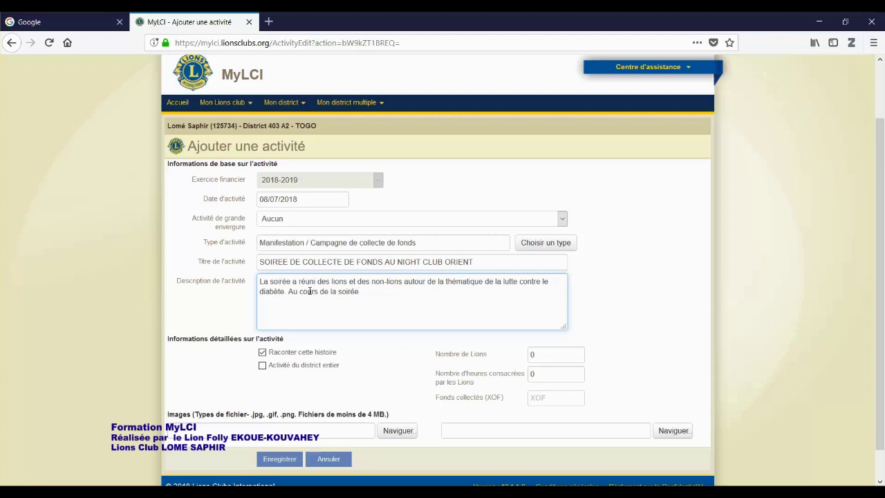
{"action": "type", "text": ", une tombola a été organisée."}
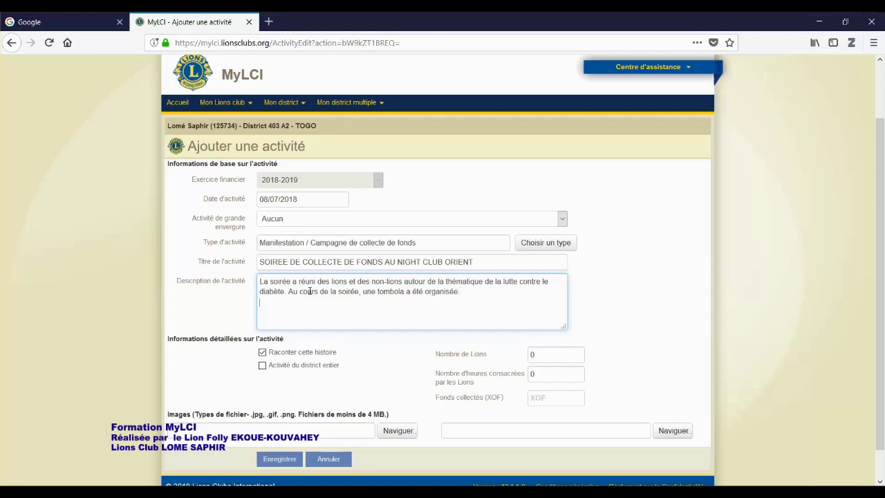
{"action": "key", "text": "Return"}
{"action": "type", "text": "...."}
{"action": "key", "text": "Return"}
{"action": "type", "text": "......"}
Set the number of Lions to 52, the hours devoted by Lions to 260 and the funds collected to 3000000 XOF
{"action": "left_click", "coordinate": [535, 355]}
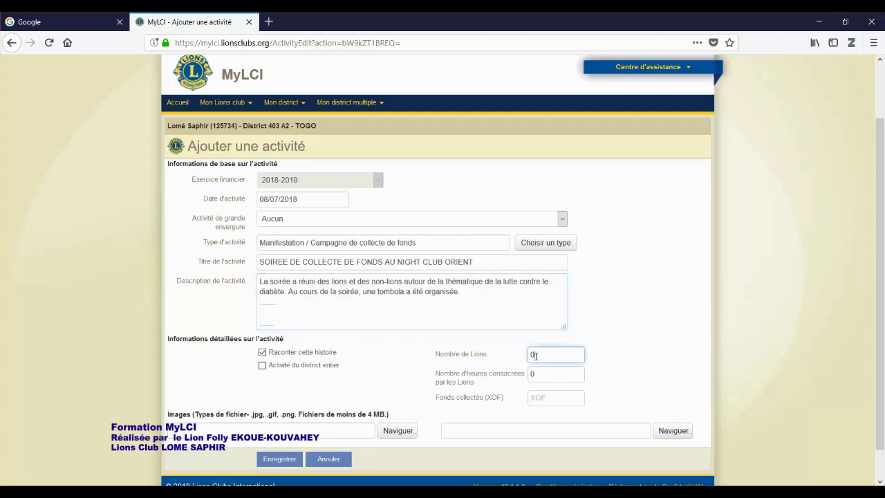
{"action": "key", "text": "BackSpace"}
{"action": "type", "text": "51"}
{"action": "key", "text": "BackSpace"}
{"action": "type", "text": "2"}
{"action": "left_click", "coordinate": [533, 378]}
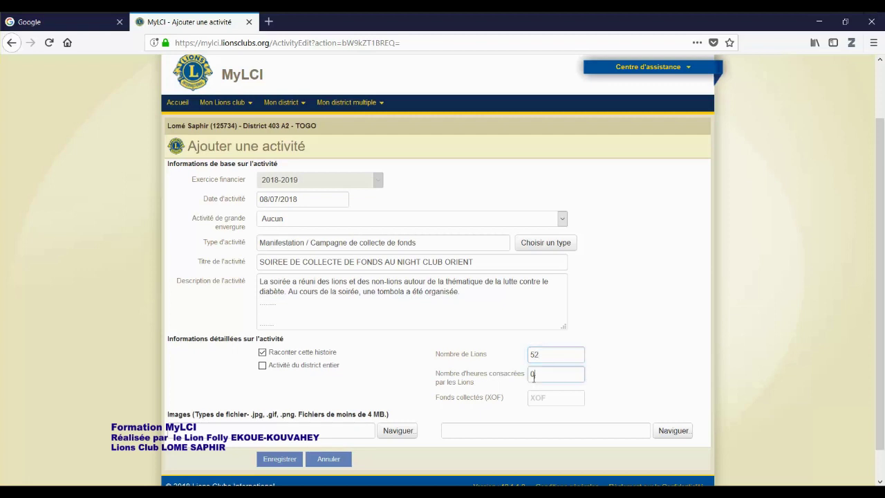
{"action": "key", "text": "BackSpace"}
{"action": "type", "text": "260"}
{"action": "left_click", "coordinate": [540, 399]}
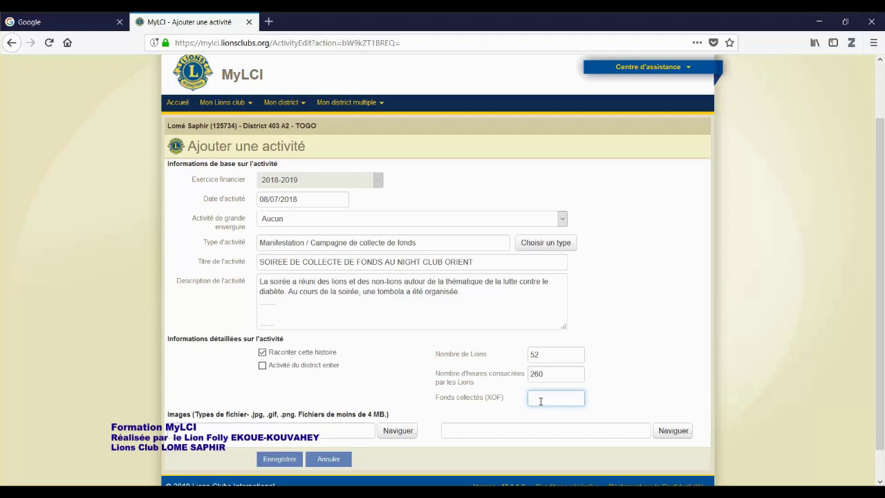
{"action": "type", "text": "3000000"}
{"action": "left_click", "coordinate": [427, 412]}
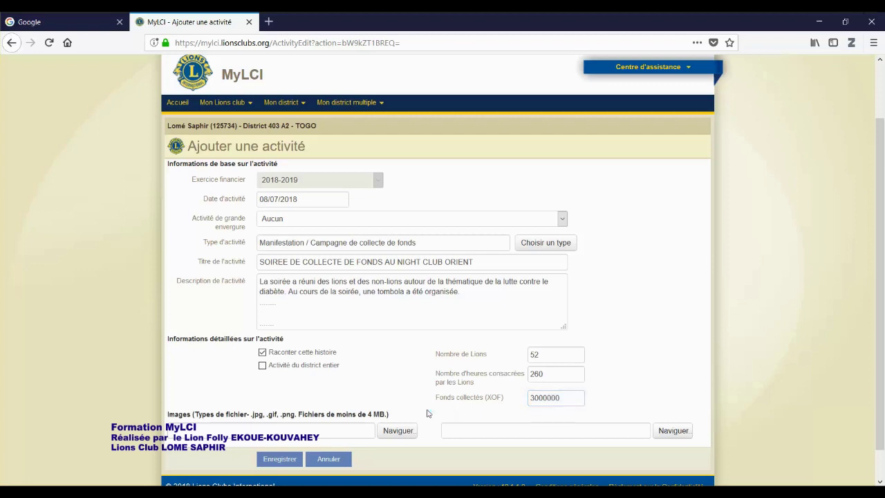
Attach SAM_2824.JPG as the first image and save the activity
{"action": "left_click", "coordinate": [401, 434]}
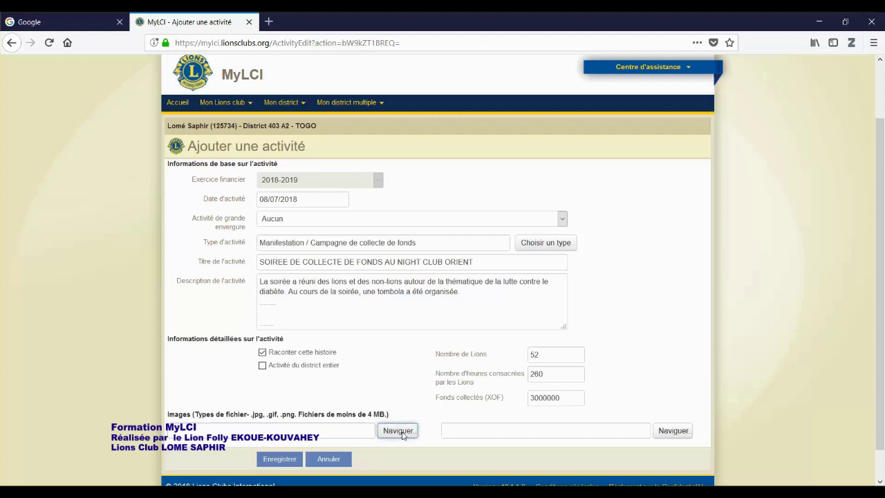
{"action": "double_click", "coordinate": [277, 259]}
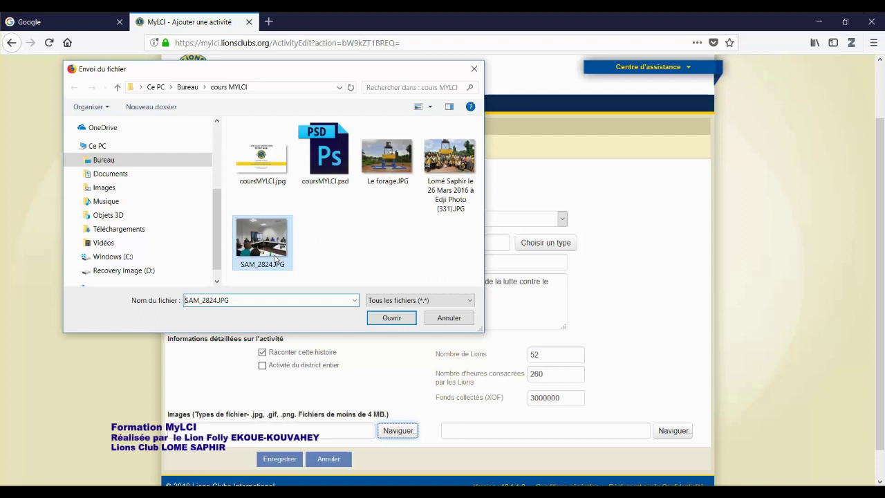
{"action": "left_click_drag", "start_coordinate": [882, 225], "coordinate": [882, 394]}
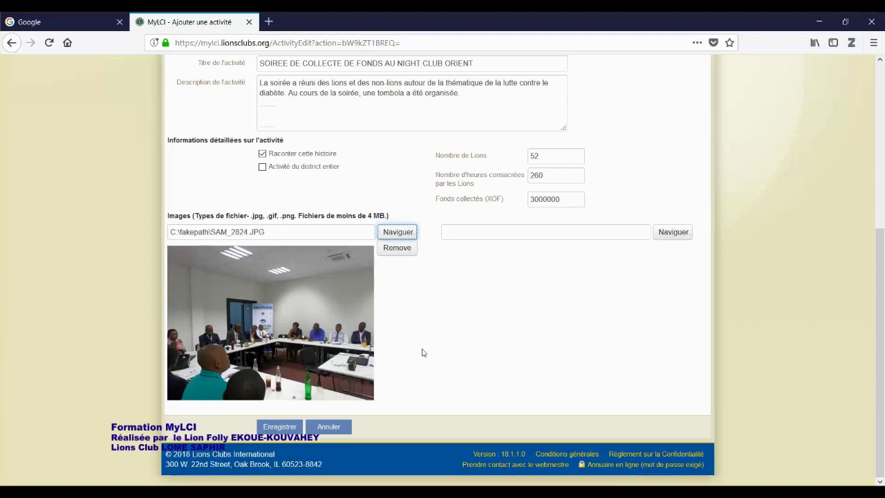
{"action": "left_click", "coordinate": [282, 430]}
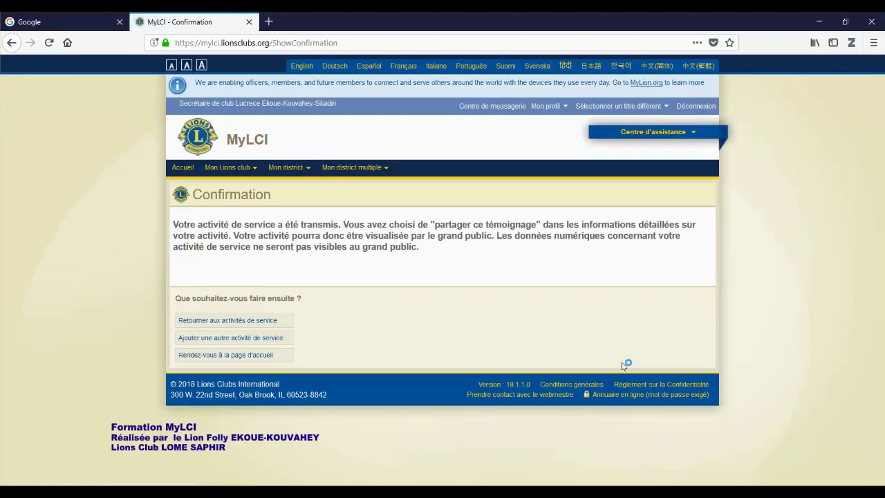
Return to the service activities and review the new entry's category, type, date, figures and description
{"action": "left_click", "coordinate": [249, 326]}
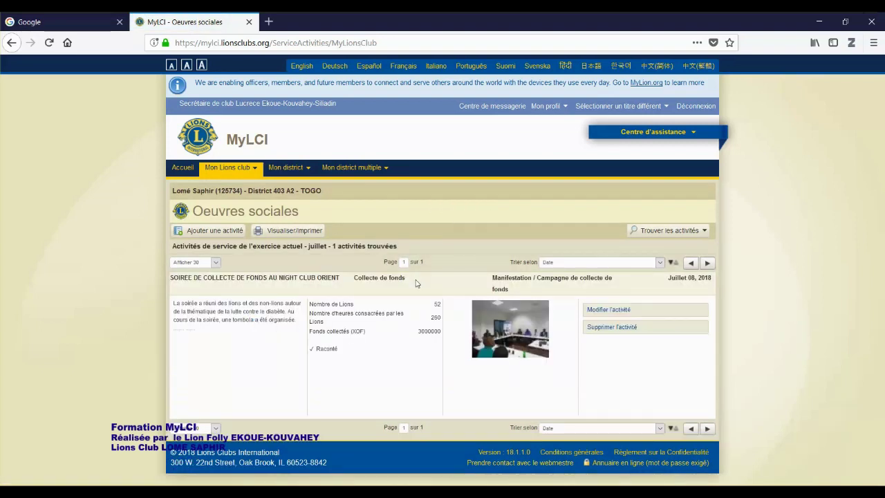
{"action": "left_click_drag", "start_coordinate": [418, 283], "coordinate": [353, 283]}
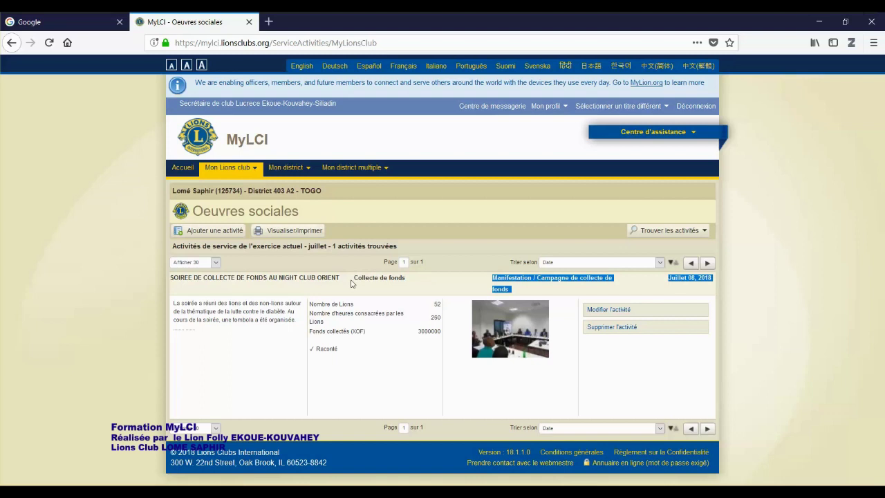
{"action": "triple_click", "coordinate": [353, 278]}
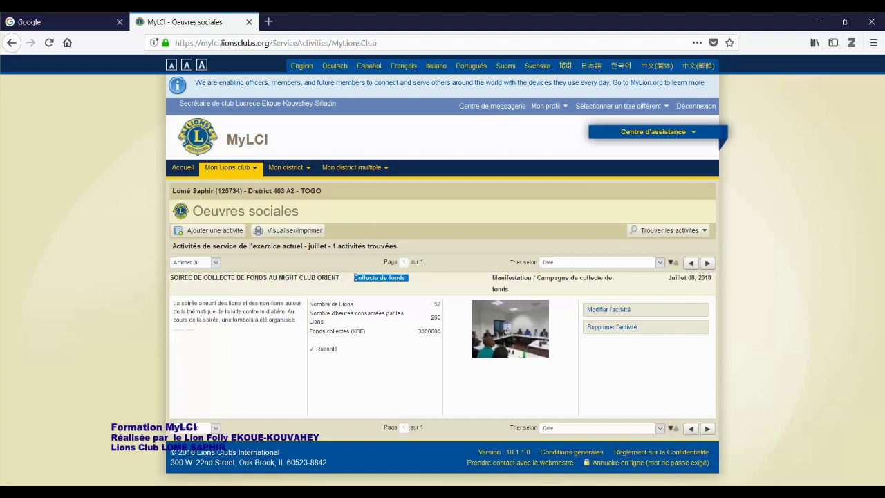
{"action": "left_click_drag", "start_coordinate": [667, 277], "coordinate": [719, 286]}
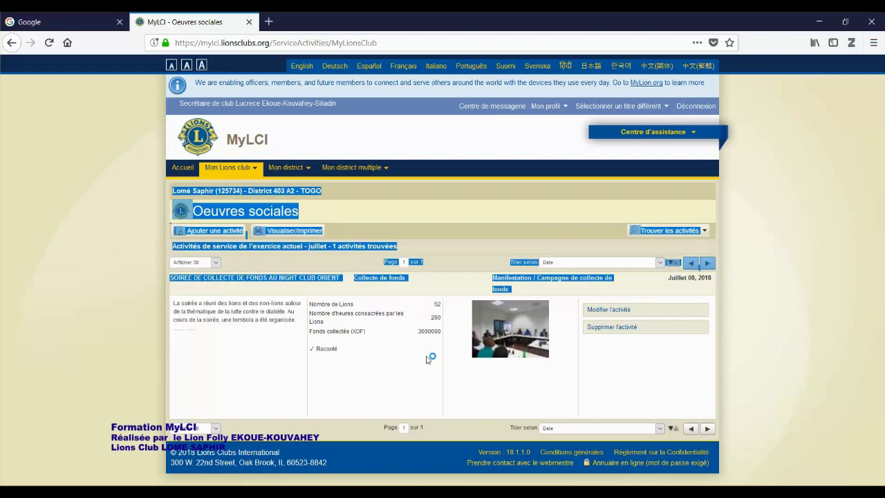
{"action": "left_click_drag", "start_coordinate": [443, 331], "coordinate": [170, 306]}
{"action": "triple_click", "coordinate": [173, 306]}
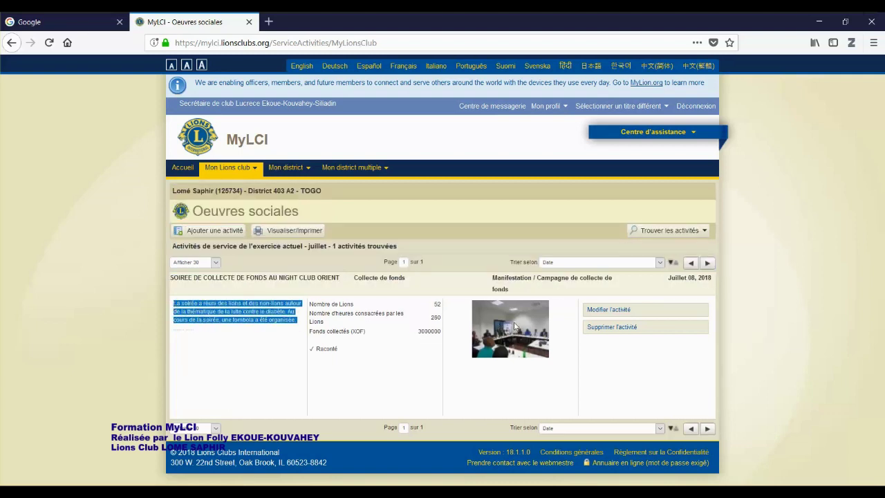